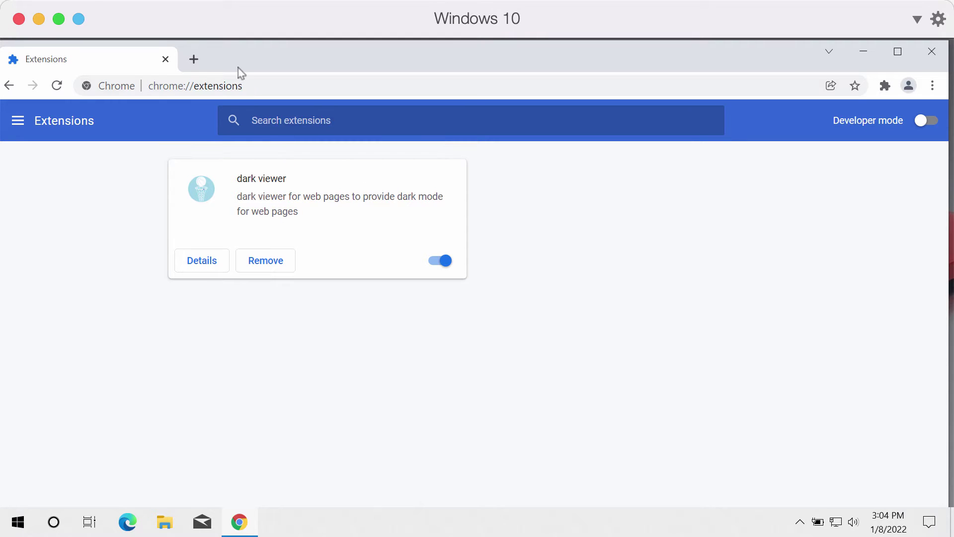
- Search 'new year' and 'car' from new tabs; both land on Yahoo results
left_click(196, 60)
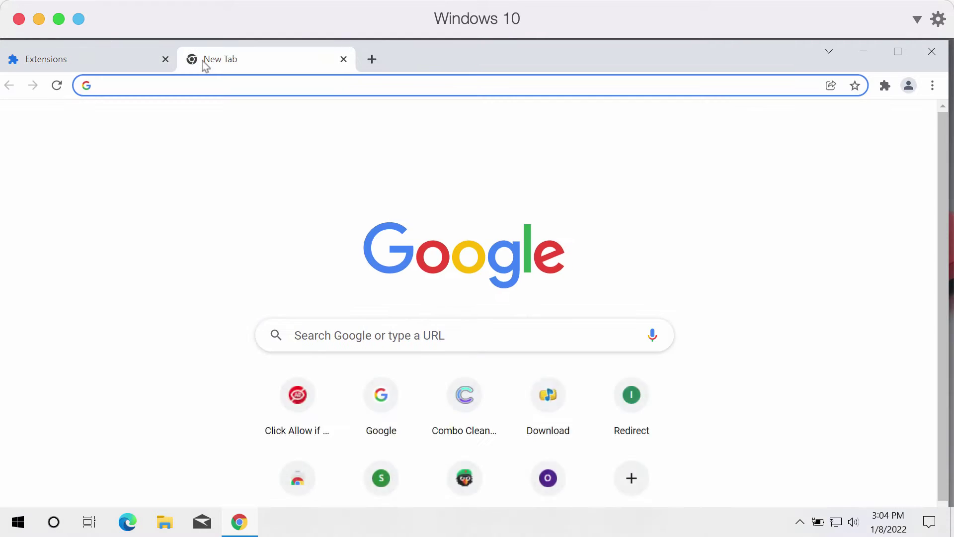
type("new ")
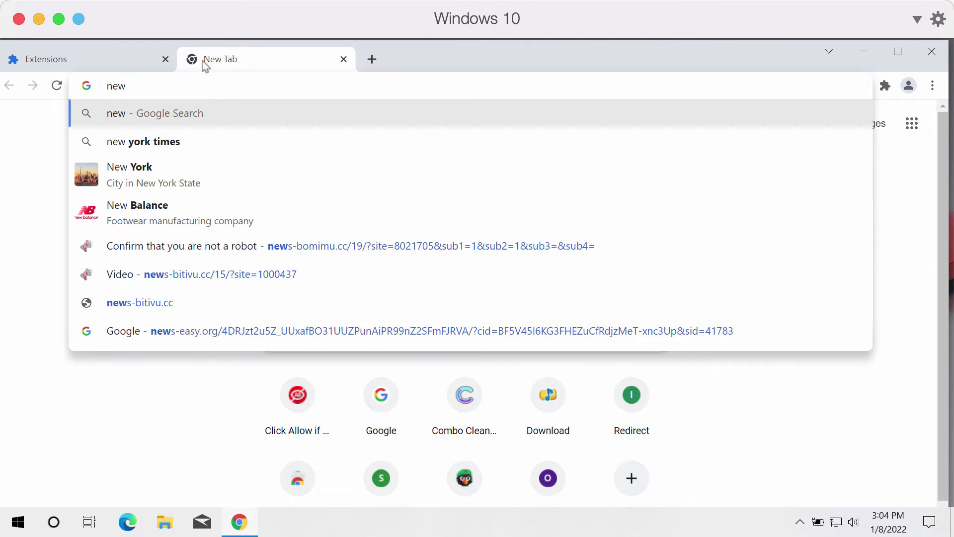
type("year")
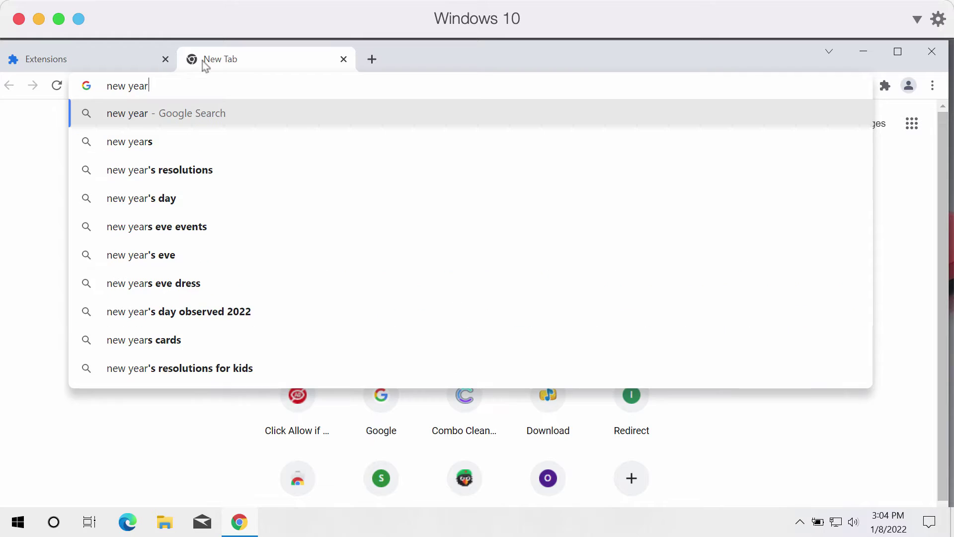
key("Return")
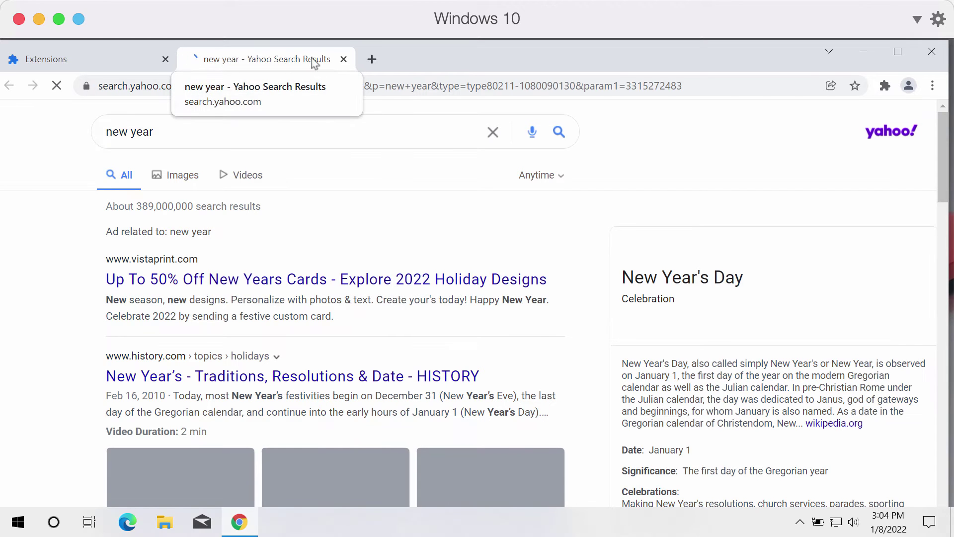
left_click(371, 60)
type("c")
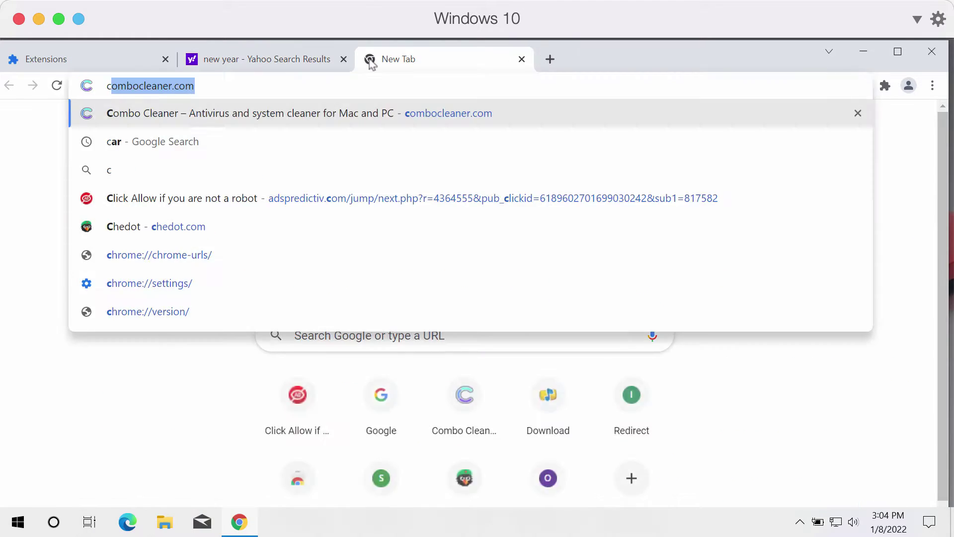
type("ar")
key("Return")
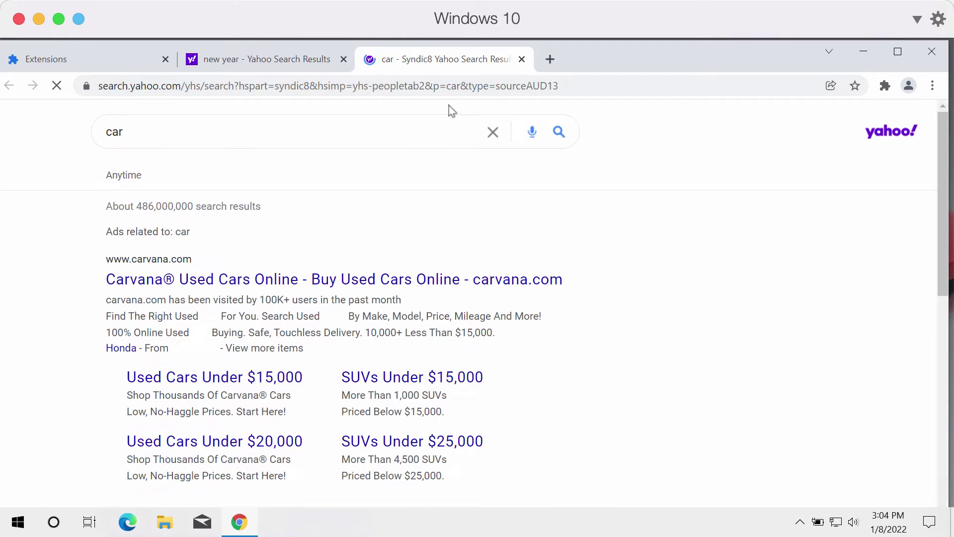
- Close both Yahoo search tabs, leaving only the Extensions page
left_click(522, 59)
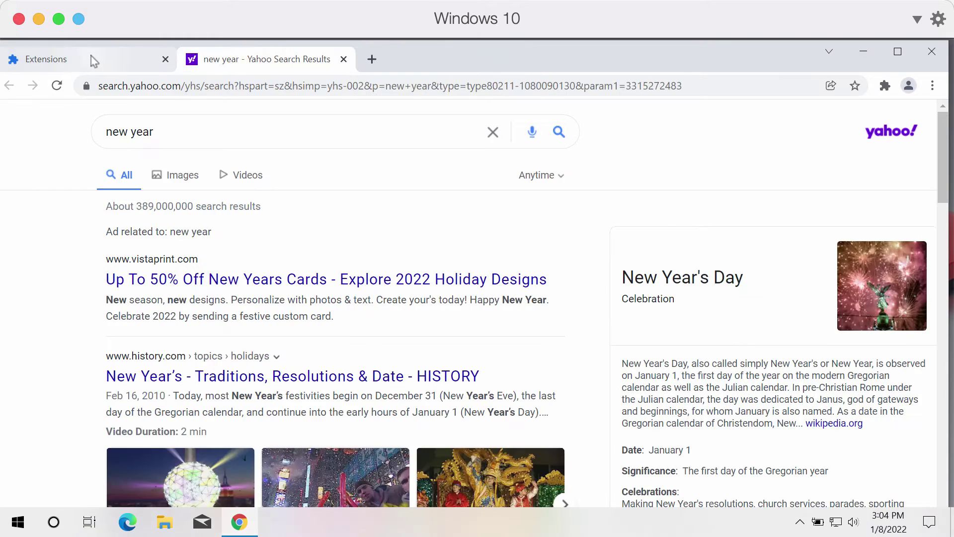
left_click(90, 60)
left_click(324, 62)
left_click(343, 59)
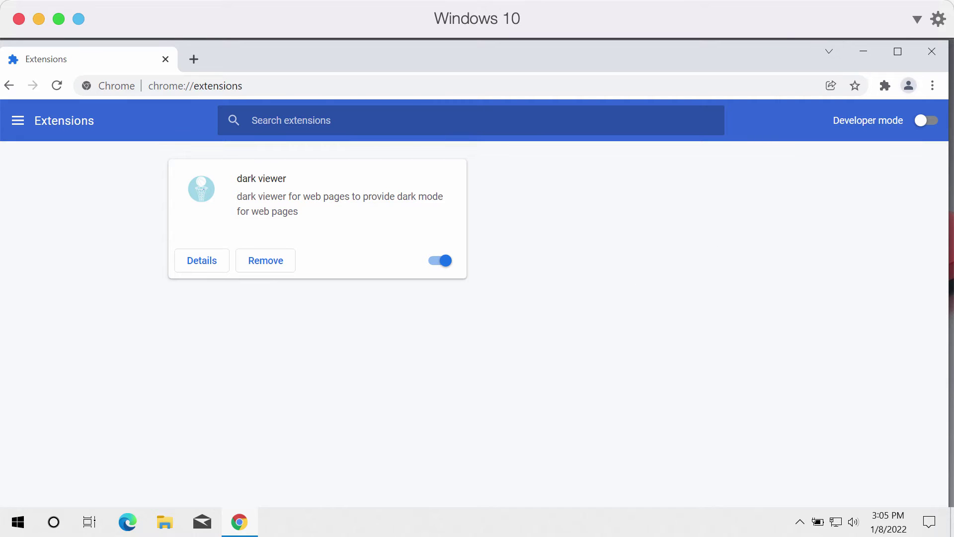
- Open Extensions from the Chrome menu, switch Dark Viewer off and confirm its removal
left_click(933, 86)
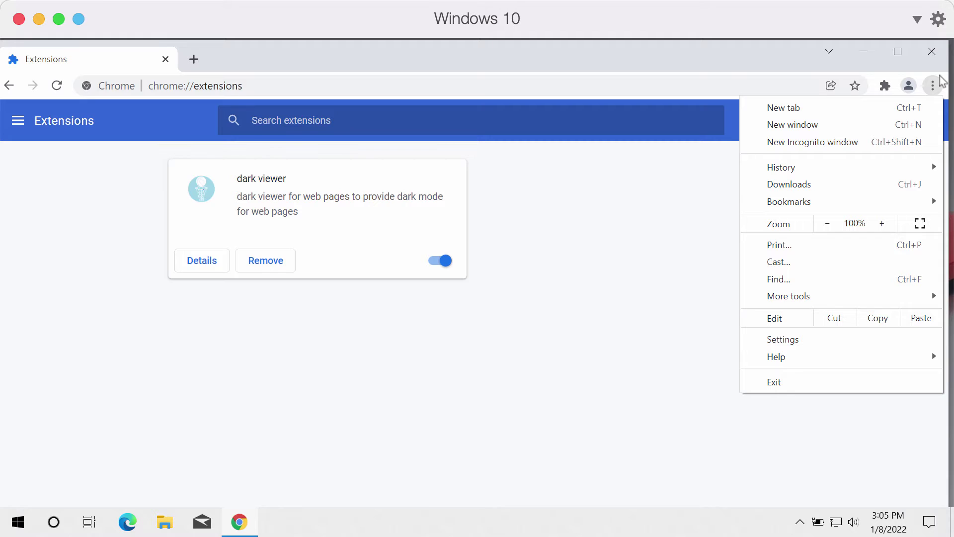
mouse_move(825, 294)
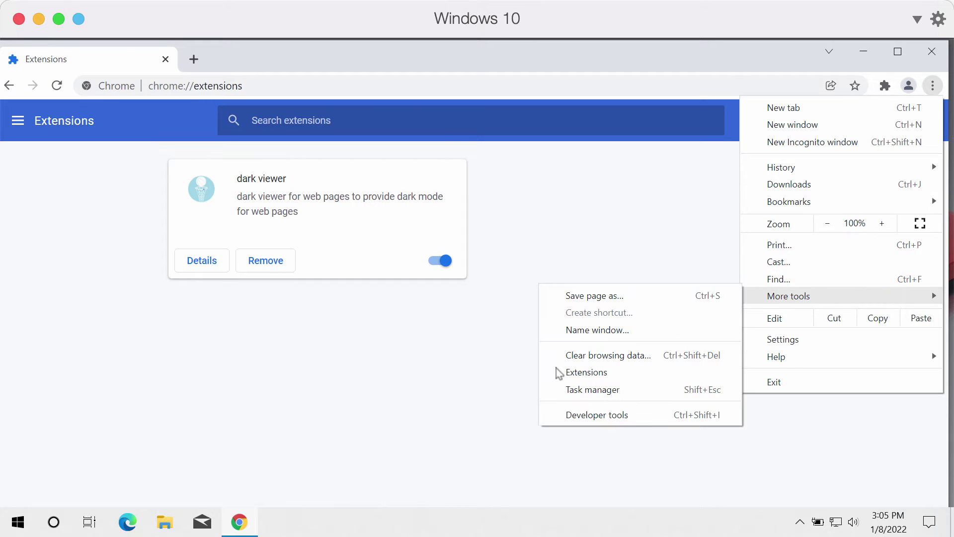
left_click(588, 374)
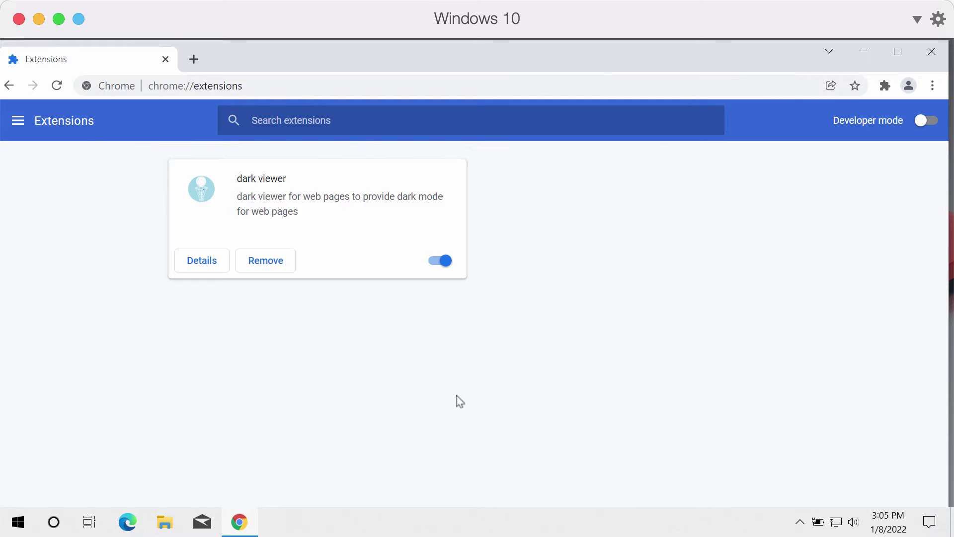
left_click(438, 262)
left_click(256, 266)
left_click(535, 197)
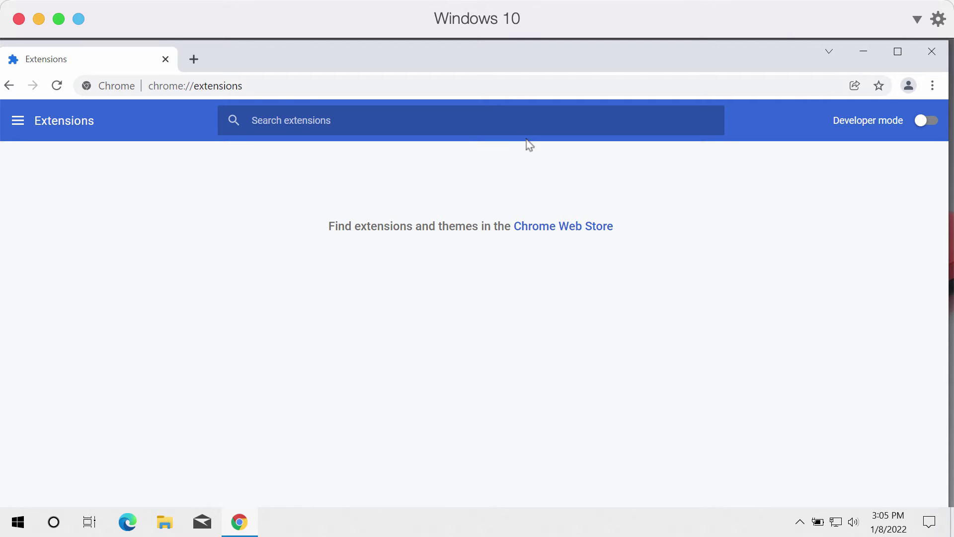
left_click_drag(515, 60, 513, 50)
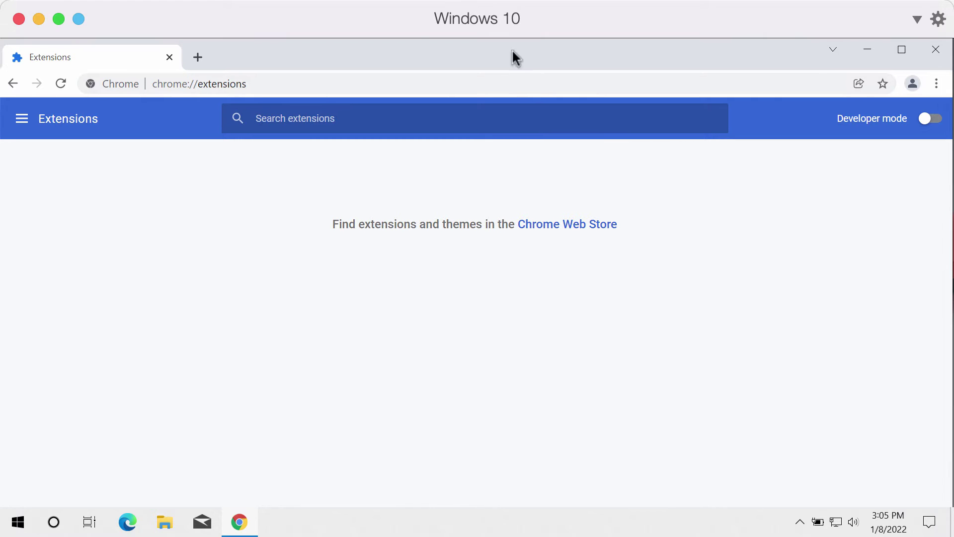
- Load combocleaner.com in a new tab, close the Extensions tab, and scroll to the download section
left_click(198, 57)
type("c")
key("Return")
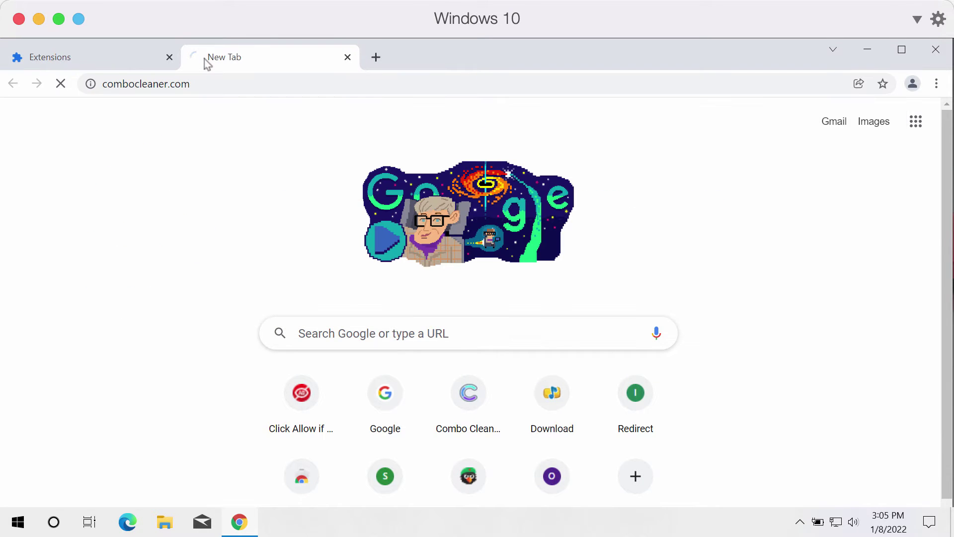
left_click(169, 57)
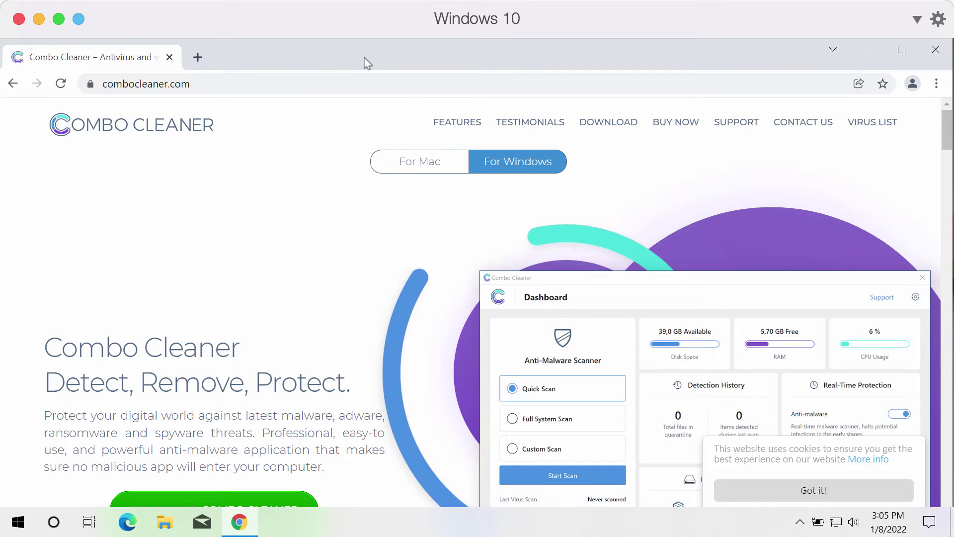
left_click(264, 85)
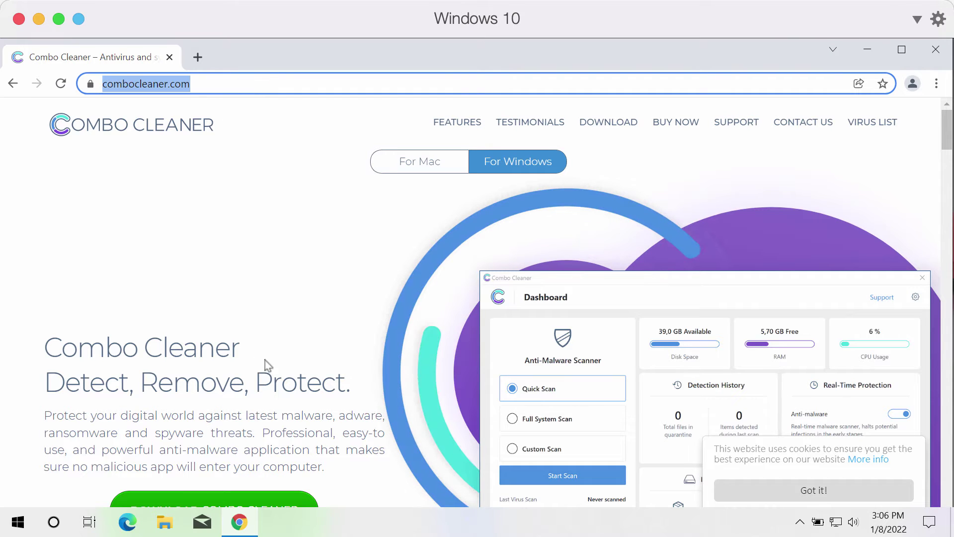
scroll(279, 306, "down", 2)
scroll(278, 306, "down", 2)
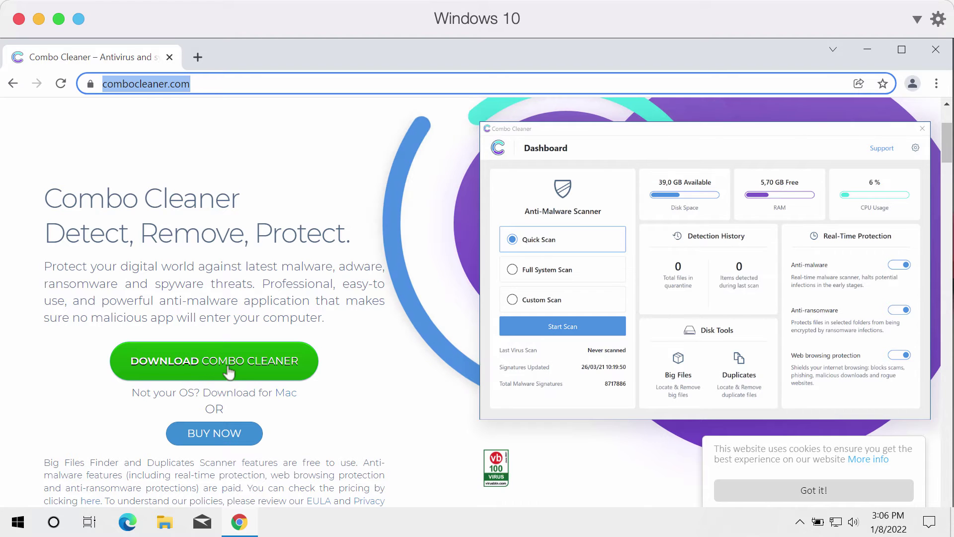
- Close Chrome and launch Combo Cleaner from its desktop shortcut
left_click(936, 49)
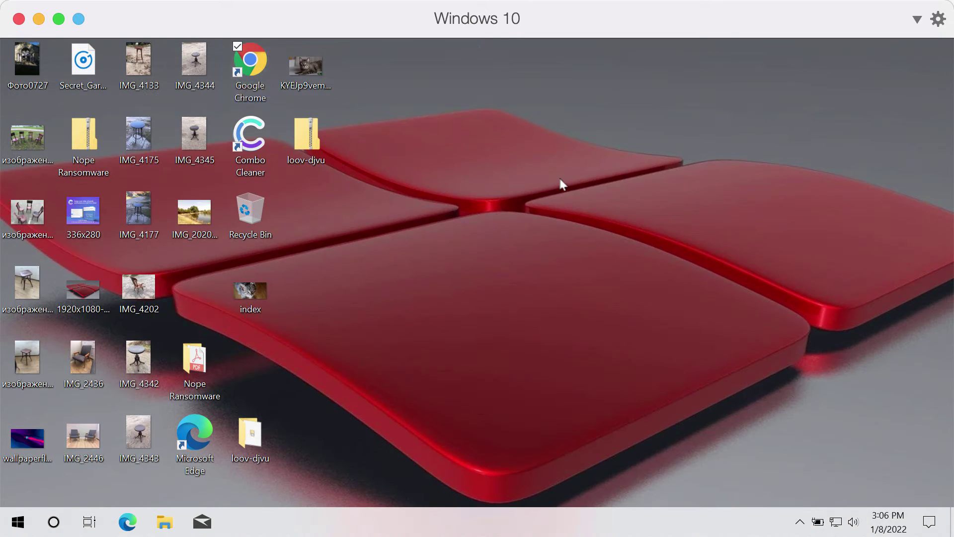
double_click(267, 160)
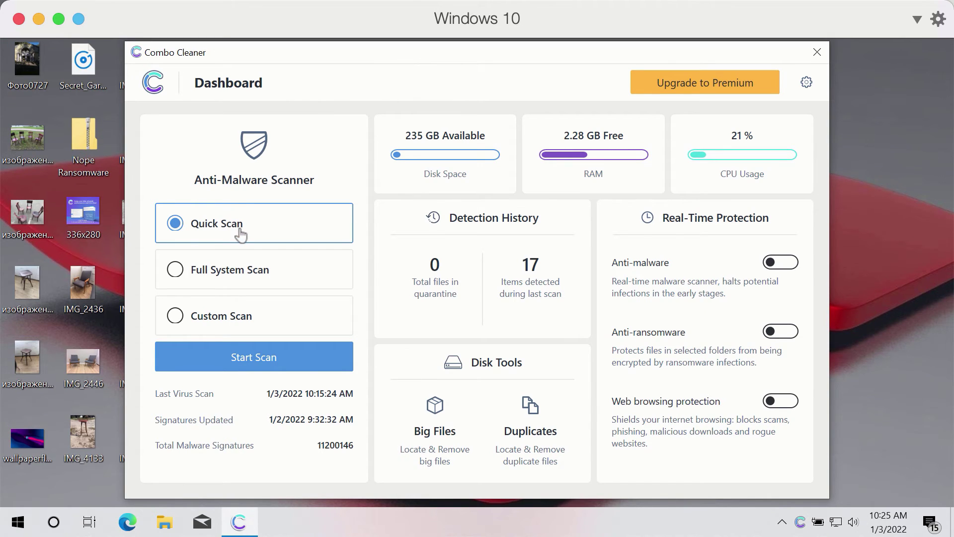
- Start a Quick Scan from the Combo Cleaner Dashboard
left_click(263, 356)
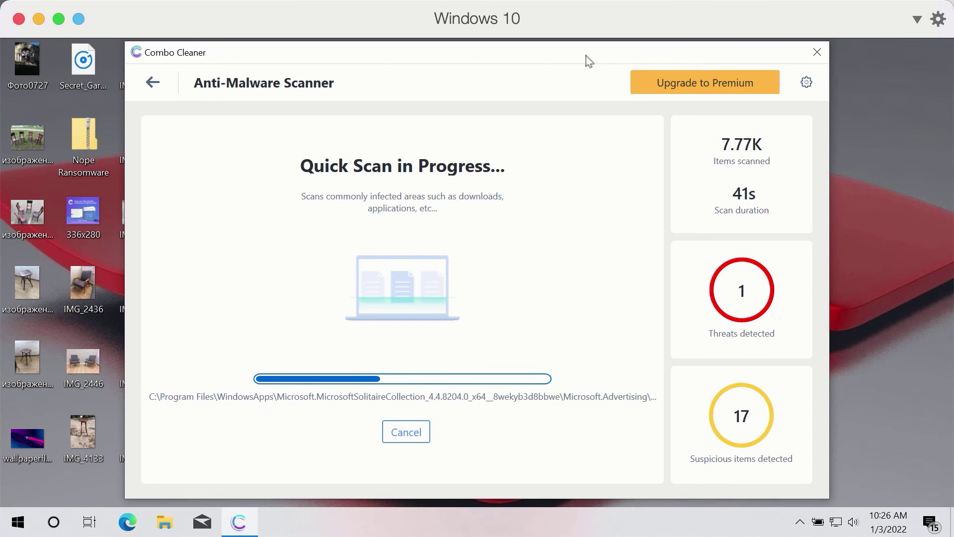
- Open Combo Cleaner's Settings and view the Anti-Ransomware tab
left_click(808, 85)
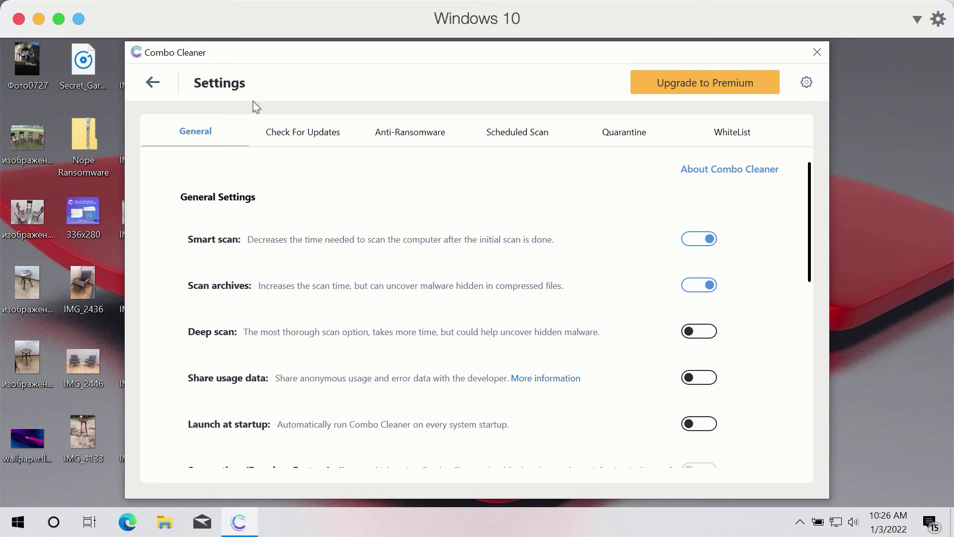
left_click(410, 144)
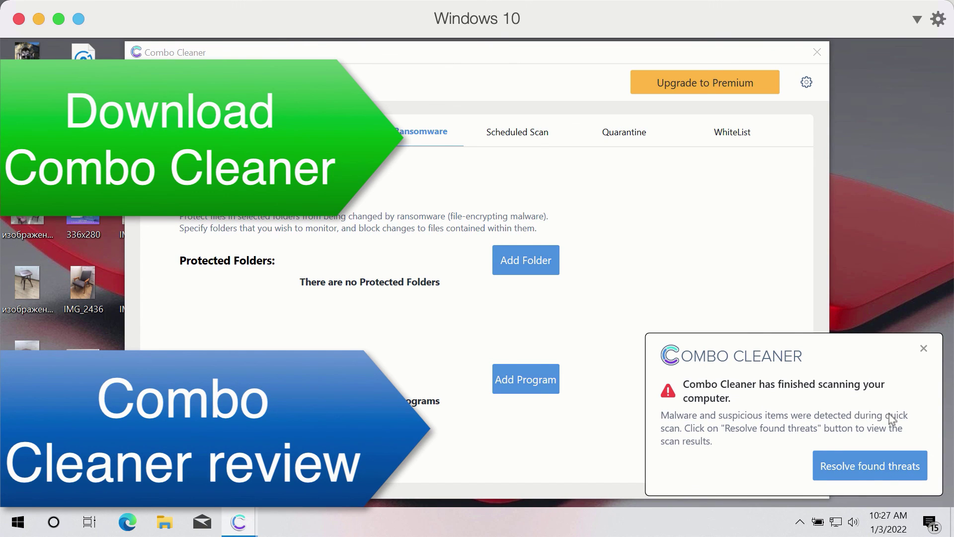
left_click(860, 467)
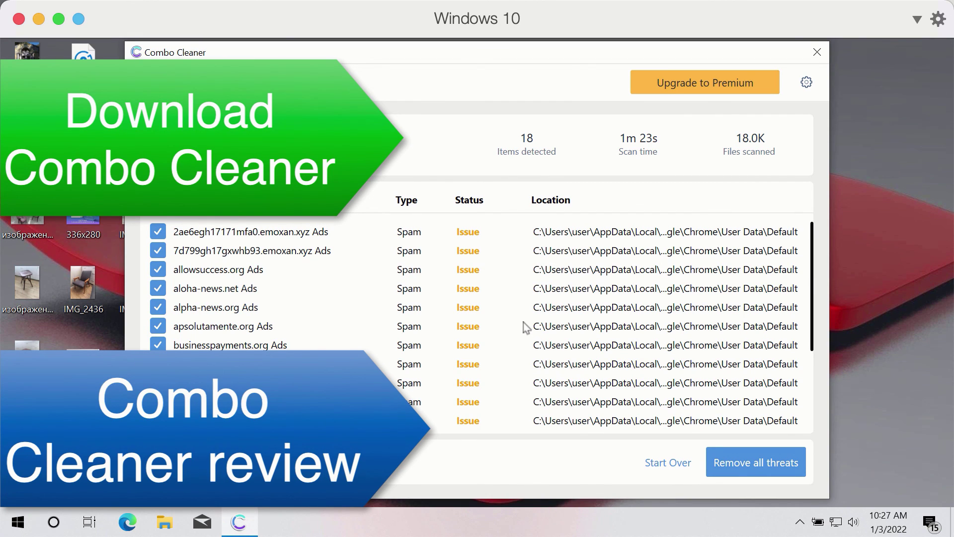
scroll(526, 326, "down", 3)
scroll(526, 326, "up", 3)
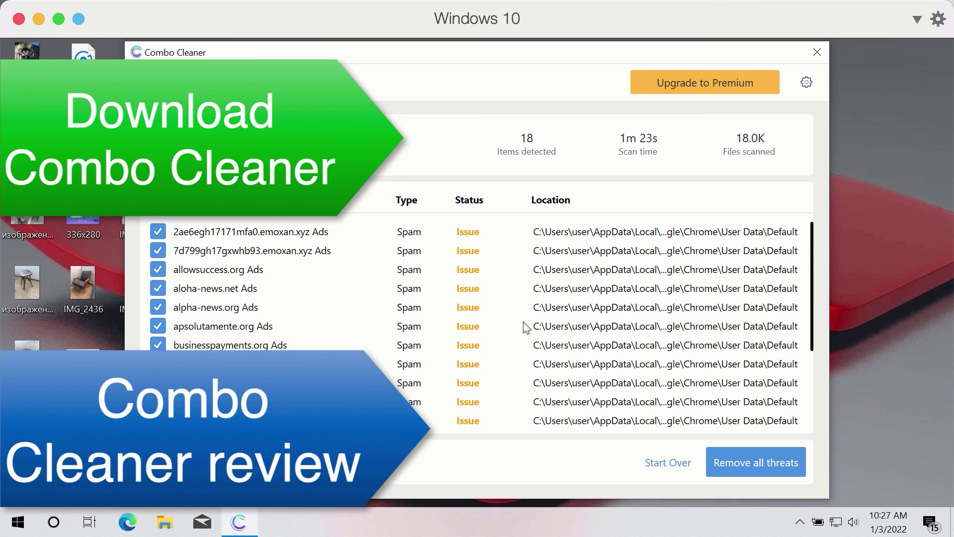